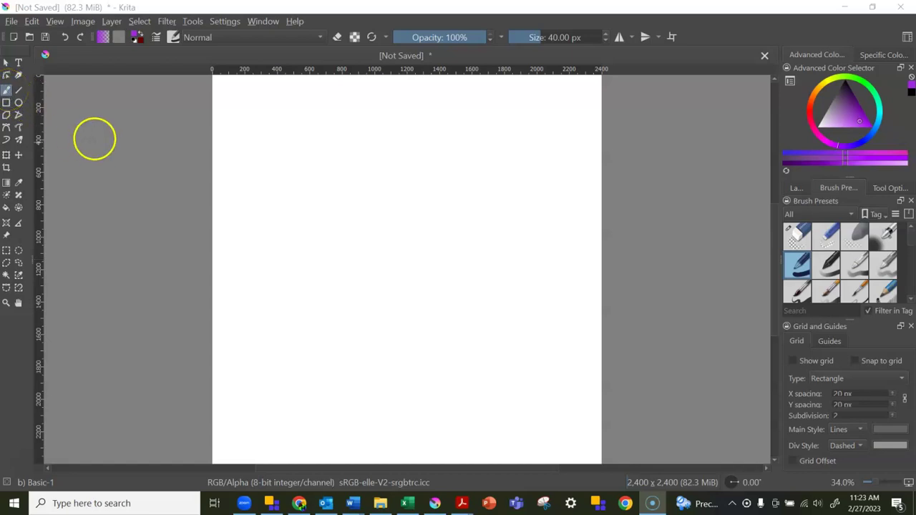
# Try the rectangle tool and Layers list, then return to freehand brush and Brush Presets
pyautogui.click(8, 103)
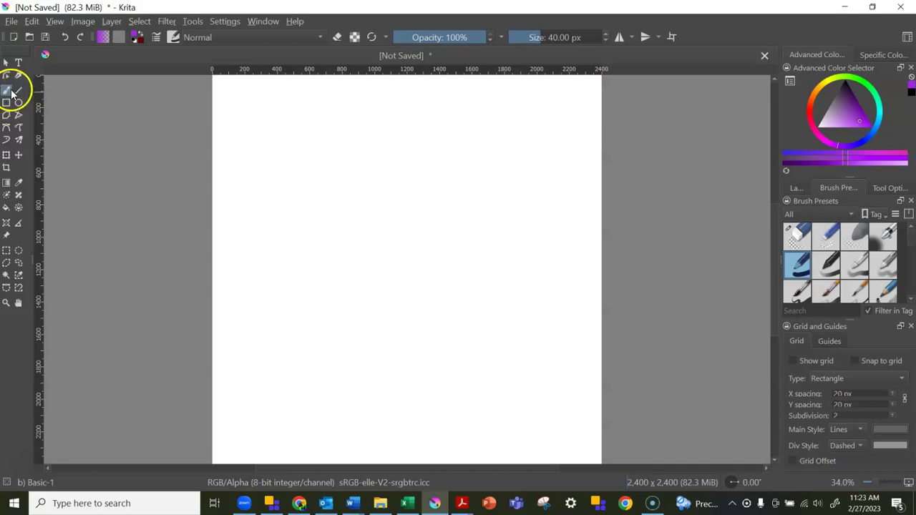
pyautogui.click(9, 88)
pyautogui.click(800, 189)
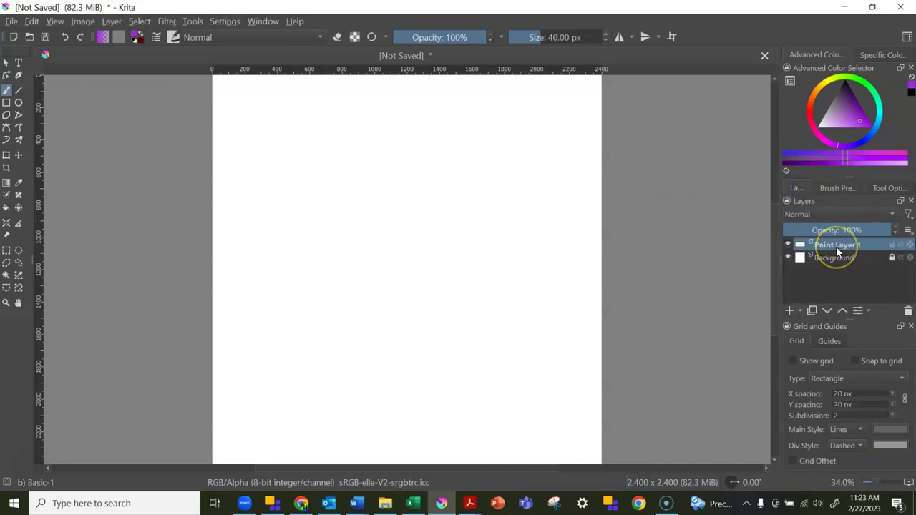
pyautogui.click(834, 189)
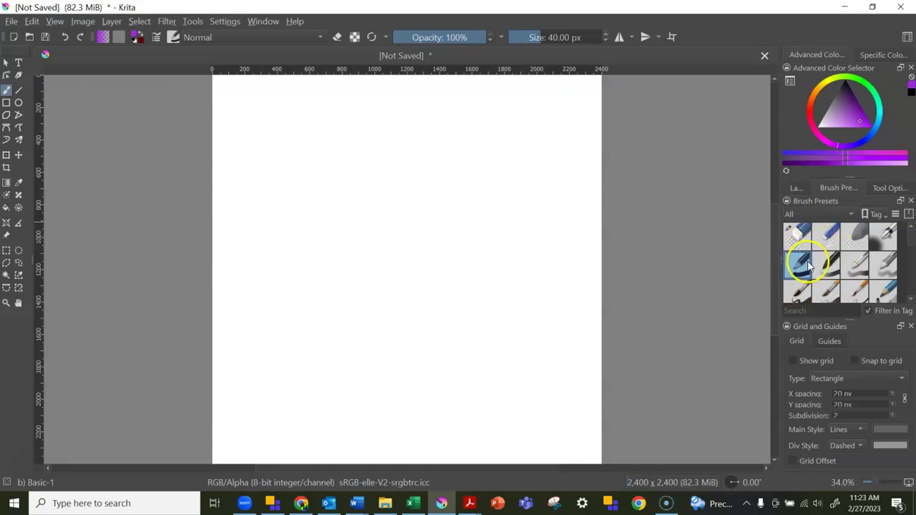
# Paint a thick purple wavy line across the upper canvas with the 40 px Basic-1 brush
pyautogui.moveTo(807, 267)
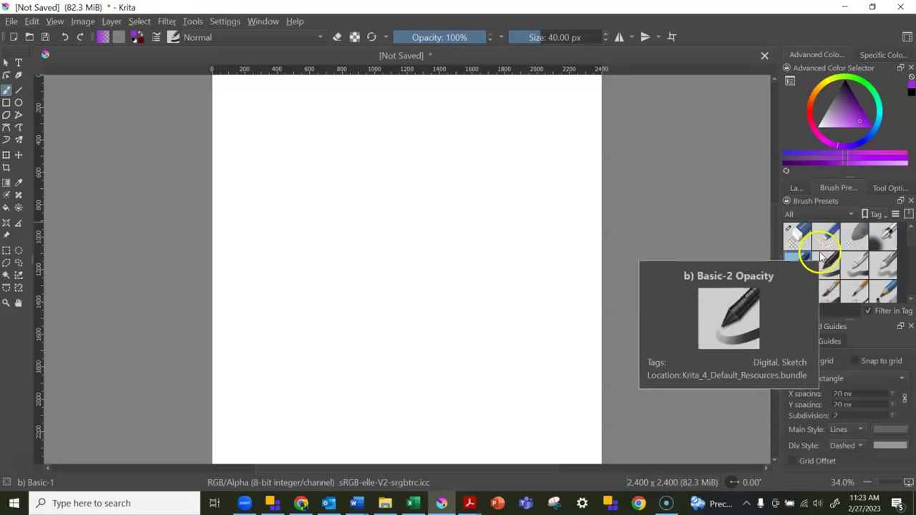
pyautogui.moveTo(859, 255)
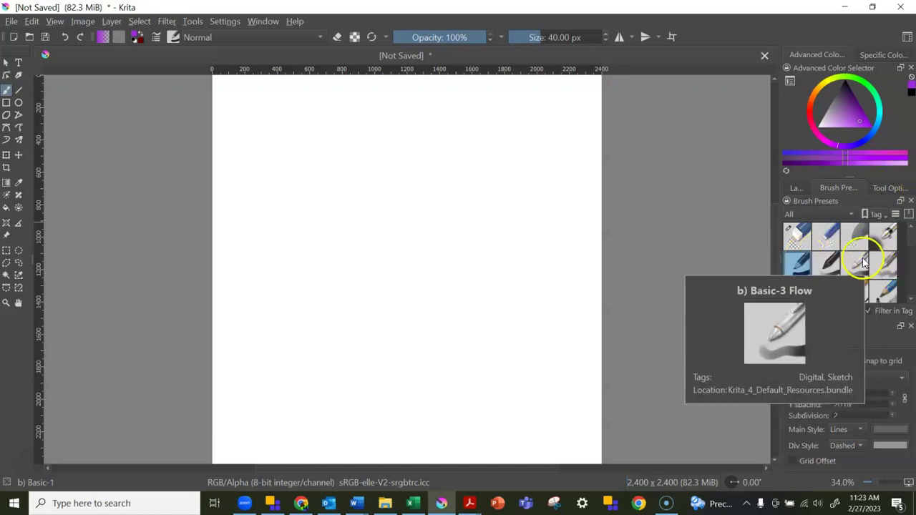
pyautogui.scroll(-2, 861, 256)
pyautogui.scroll(-1, 865, 264)
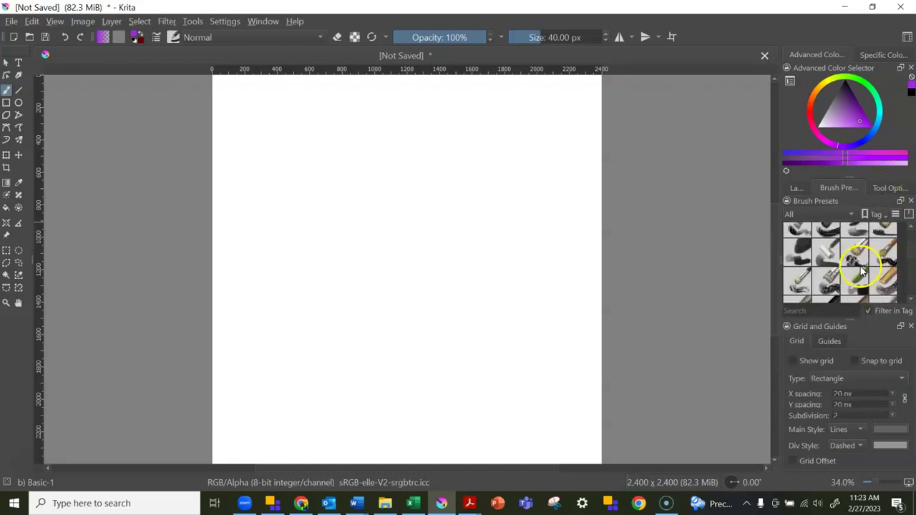
pyautogui.scroll(1, 867, 268)
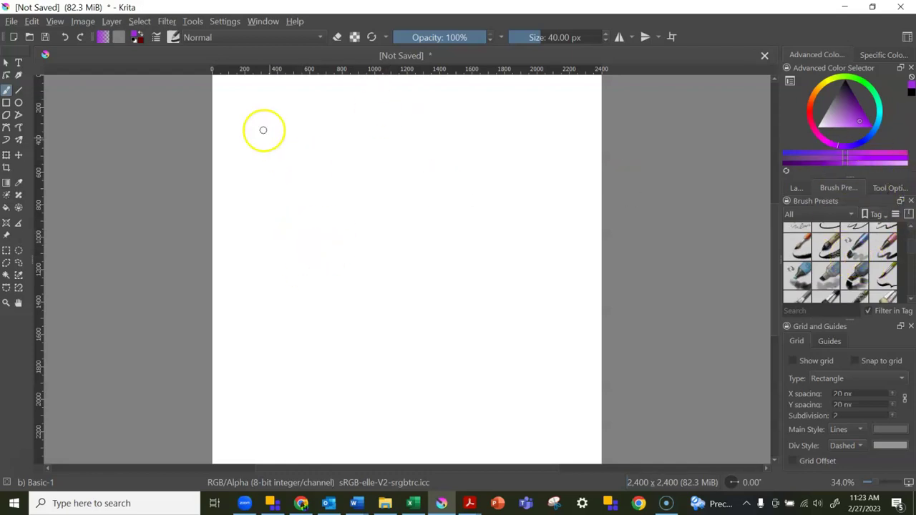
pyautogui.click(237, 183)
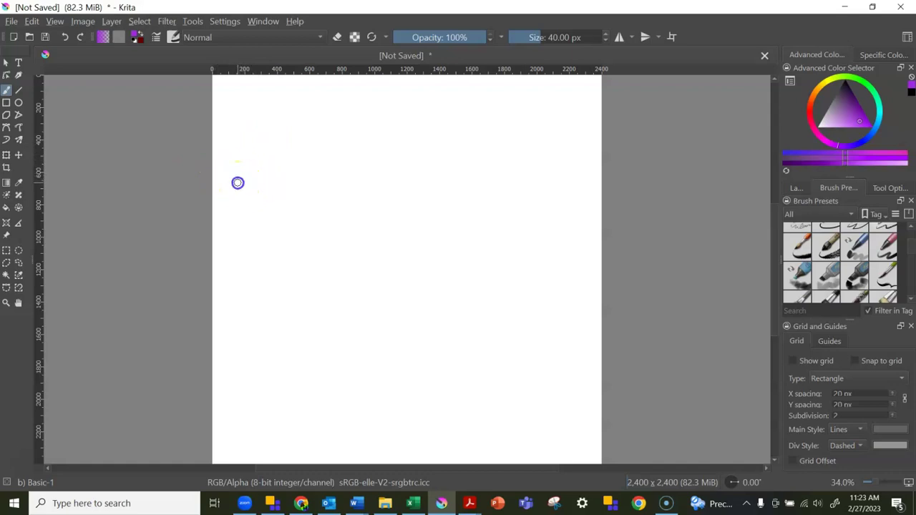
pyautogui.moveTo(312, 170)
pyautogui.mouseDown()
pyautogui.moveTo(368, 178)
pyautogui.moveTo(400, 139)
pyautogui.moveTo(490, 181)
pyautogui.mouseUp()
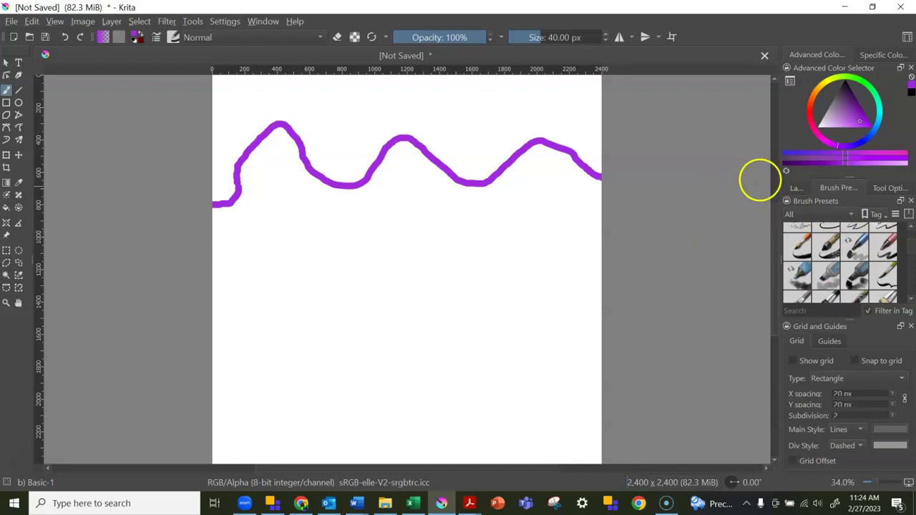
# Switch Brush Smoothing to Stabilizer and paint a smoother purple wavy line below the first
pyautogui.click(879, 189)
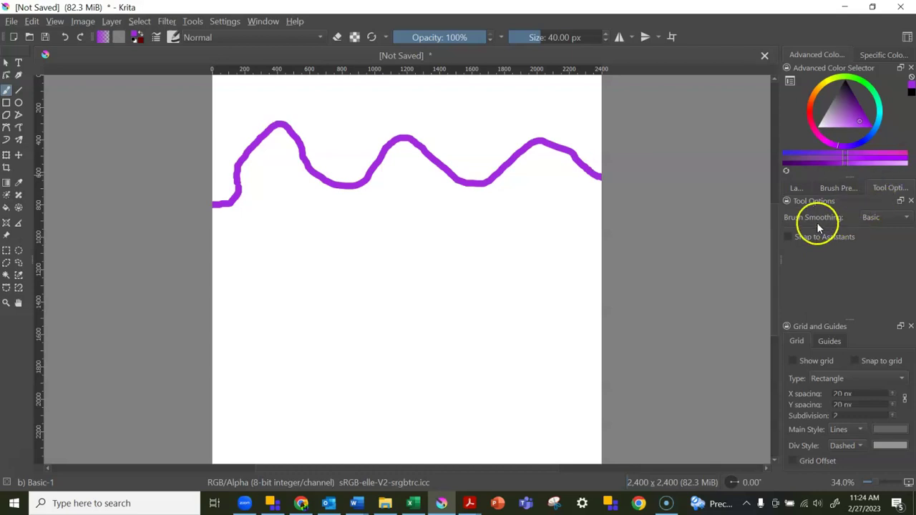
pyautogui.click(892, 222)
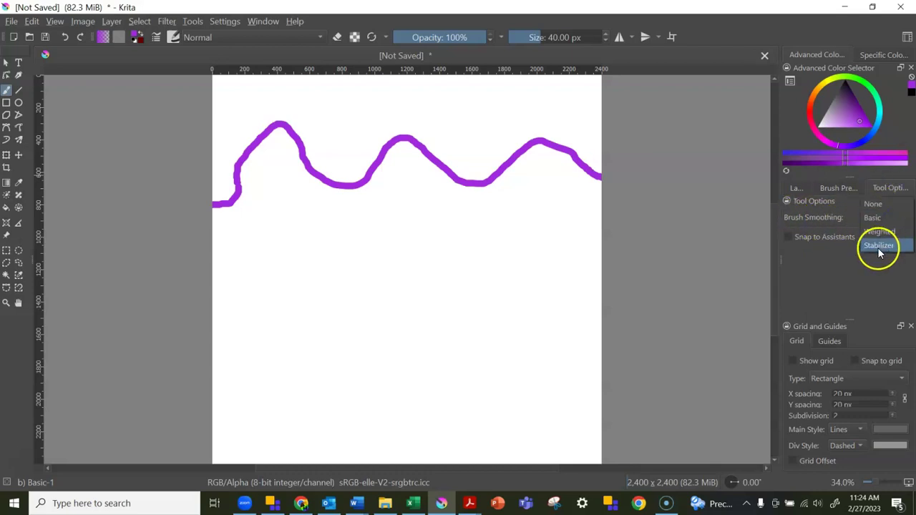
pyautogui.click(880, 247)
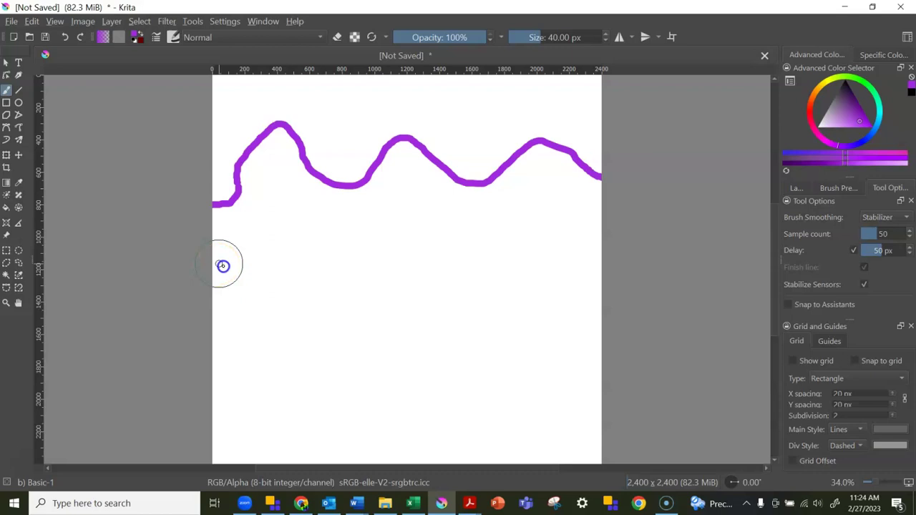
pyautogui.moveTo(242, 275)
pyautogui.mouseDown()
pyautogui.moveTo(279, 278)
pyautogui.moveTo(297, 238)
pyautogui.moveTo(320, 221)
pyautogui.moveTo(352, 231)
pyautogui.moveTo(368, 265)
pyautogui.moveTo(416, 296)
pyautogui.moveTo(440, 287)
pyautogui.moveTo(495, 230)
pyautogui.moveTo(520, 237)
pyautogui.moveTo(538, 271)
pyautogui.moveTo(583, 295)
pyautogui.moveTo(598, 297)
pyautogui.moveTo(641, 260)
pyautogui.mouseUp()
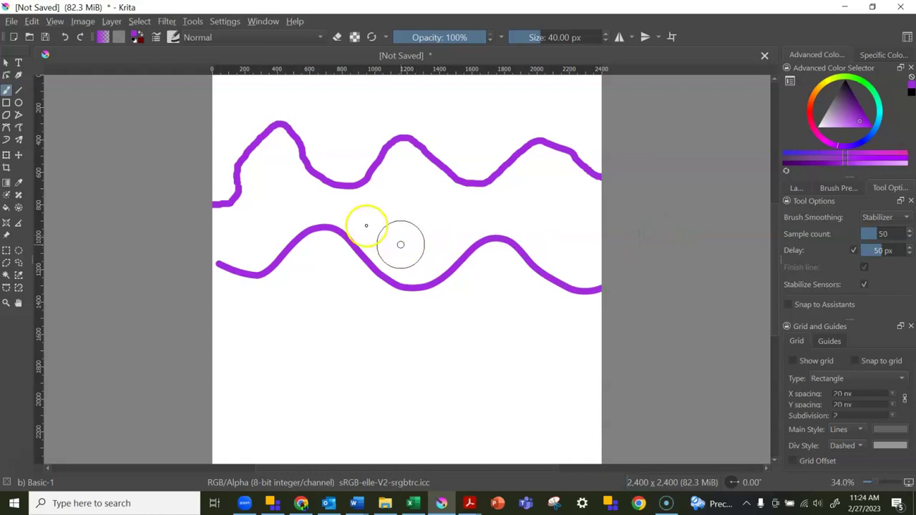
# Set Brush Smoothing to Basic and paint a rougher wavy line along the canvas top
pyautogui.click(888, 217)
pyautogui.click(884, 188)
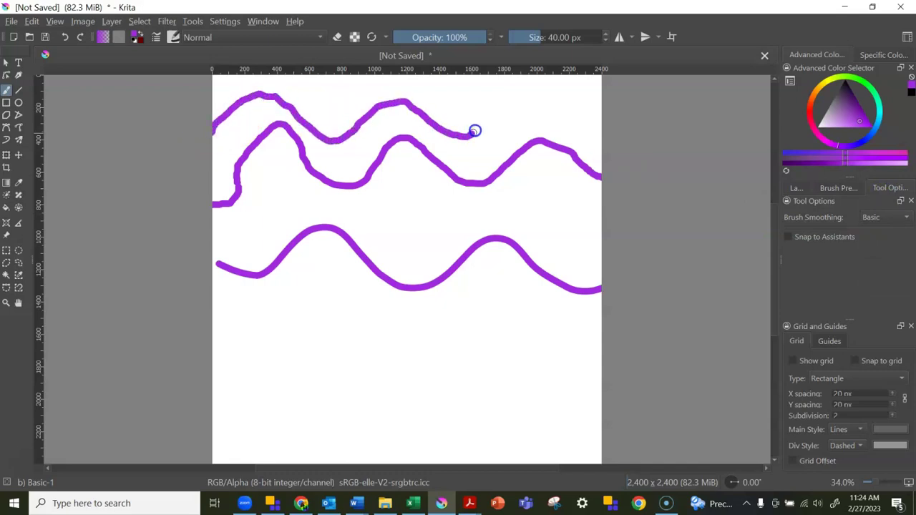
pyautogui.moveTo(510, 114); pyautogui.dragTo(586, 129)
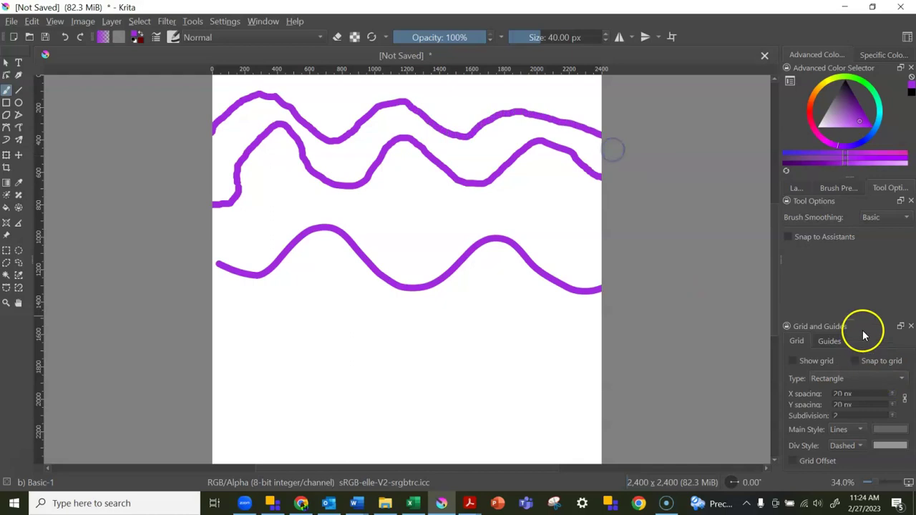
# Set Brush Smoothing to Stabilizer and paint a smooth wavy line between the earlier two
pyautogui.click(887, 217)
pyautogui.click(880, 245)
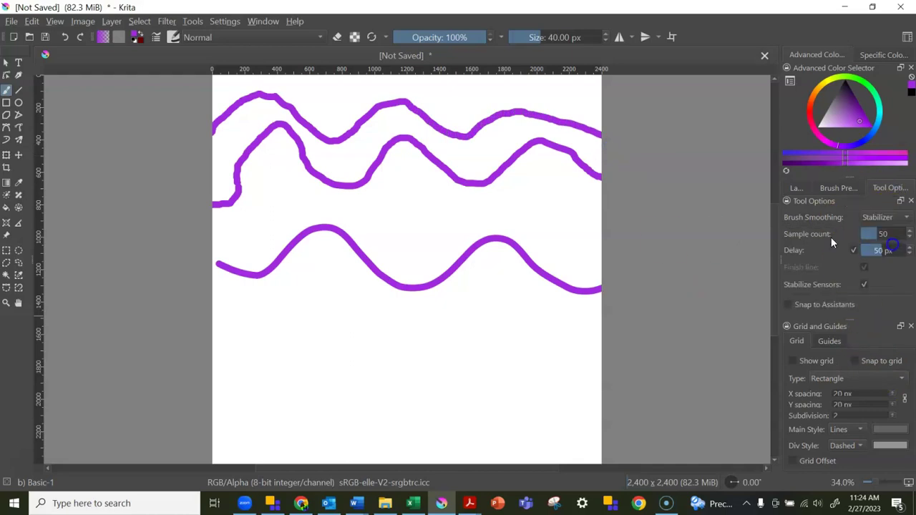
pyautogui.moveTo(205, 227)
pyautogui.mouseDown()
pyautogui.moveTo(273, 232)
pyautogui.moveTo(325, 192)
pyautogui.moveTo(301, 206)
pyautogui.moveTo(348, 203)
pyautogui.moveTo(416, 238)
pyautogui.moveTo(538, 202)
pyautogui.moveTo(573, 216)
pyautogui.moveTo(621, 262)
pyautogui.mouseUp()
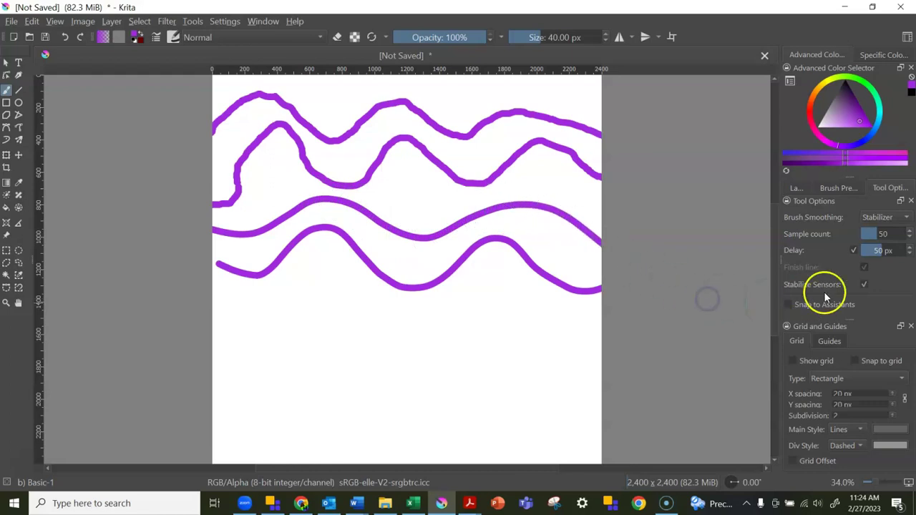
pyautogui.click(908, 217)
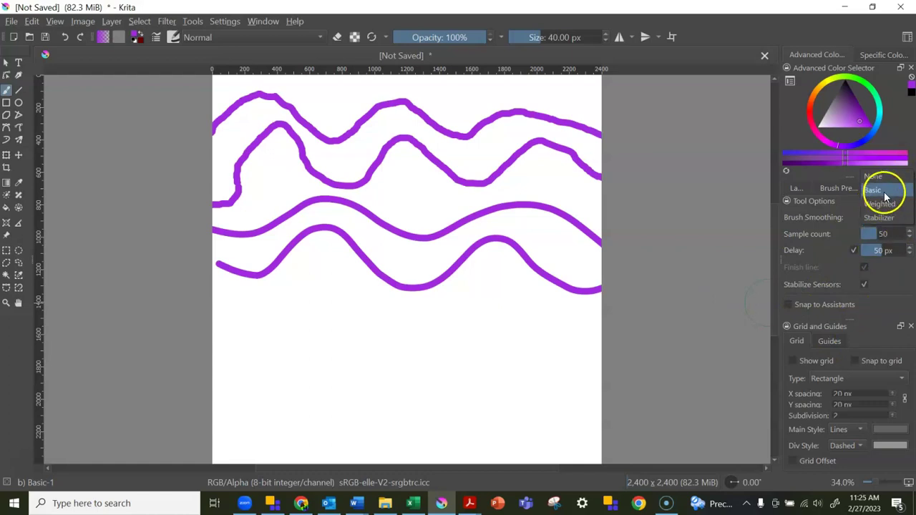
# Return smoothing to Basic and paint a textured purple stroke lower left with Dry Textured Creases
pyautogui.click(884, 196)
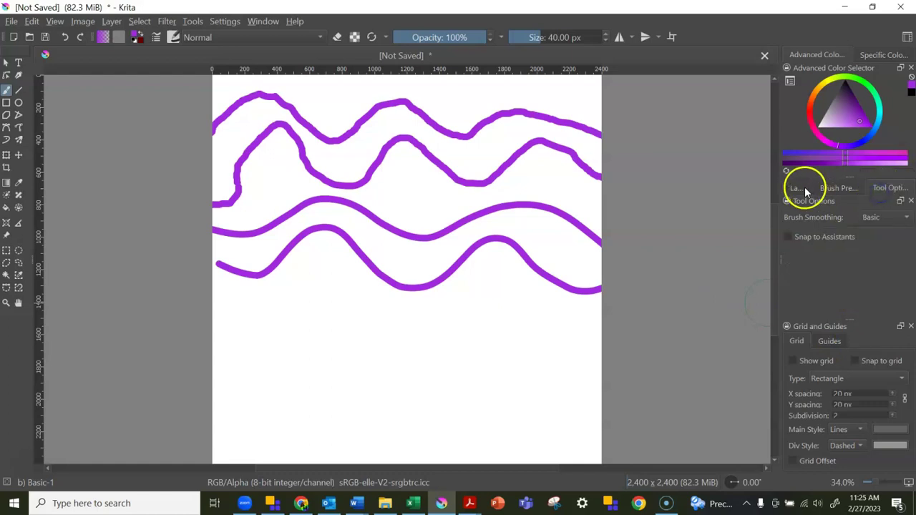
pyautogui.click(828, 188)
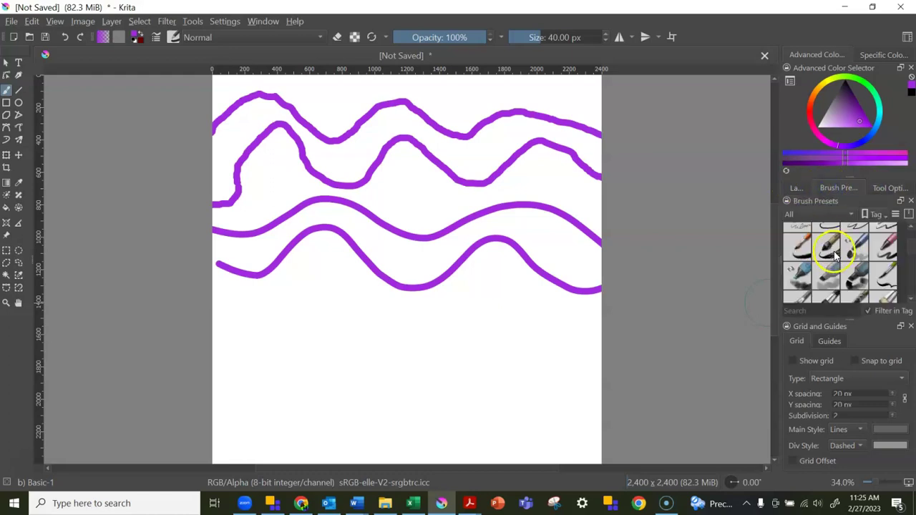
pyautogui.click(887, 249)
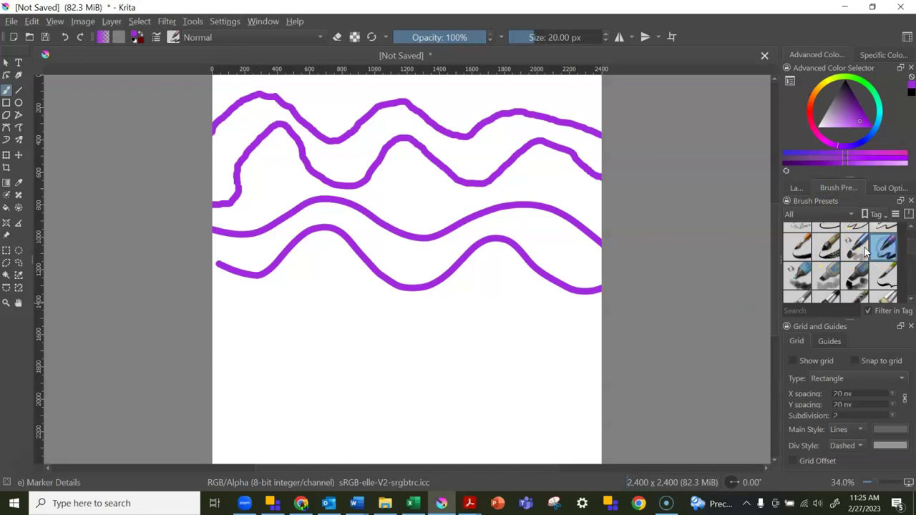
pyautogui.scroll(-3, 823, 276)
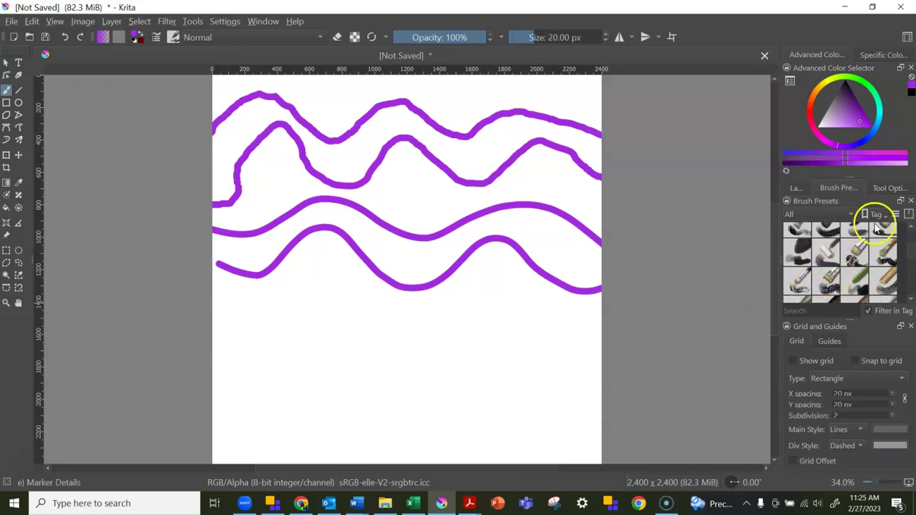
pyautogui.scroll(-2, 879, 255)
pyautogui.scroll(2, 873, 255)
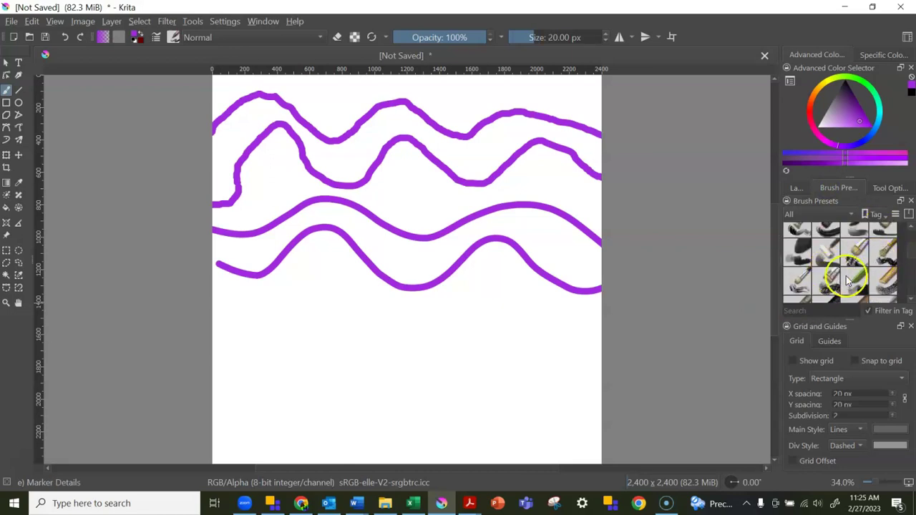
pyautogui.moveTo(832, 288)
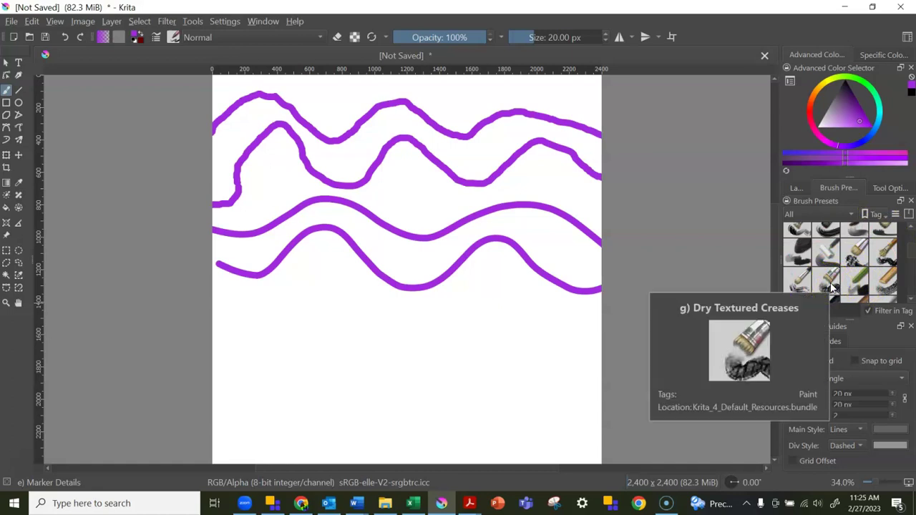
pyautogui.click(831, 288)
pyautogui.moveTo(232, 367)
pyautogui.mouseDown()
pyautogui.moveTo(249, 339)
pyautogui.moveTo(292, 340)
pyautogui.moveTo(259, 349)
pyautogui.moveTo(281, 359)
pyautogui.moveTo(319, 351)
pyautogui.moveTo(340, 332)
pyautogui.moveTo(288, 344)
pyautogui.moveTo(279, 372)
pyautogui.moveTo(334, 347)
pyautogui.moveTo(355, 323)
pyautogui.moveTo(388, 319)
pyautogui.moveTo(399, 333)
pyautogui.moveTo(354, 338)
pyautogui.moveTo(338, 362)
pyautogui.moveTo(330, 329)
pyautogui.moveTo(285, 364)
pyautogui.moveTo(269, 349)
pyautogui.moveTo(240, 353)
pyautogui.moveTo(272, 345)
pyautogui.moveTo(333, 364)
pyautogui.moveTo(394, 326)
pyautogui.mouseUp()
# Choose lavender and purple shades and paint faint strokes with the Basic Round-Grain watercolour preset
pyautogui.click(842, 122)
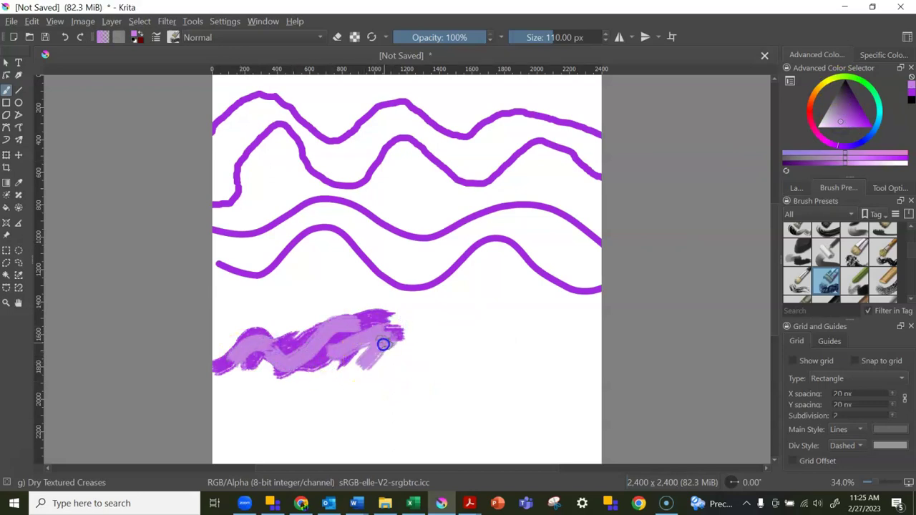
pyautogui.click(911, 298)
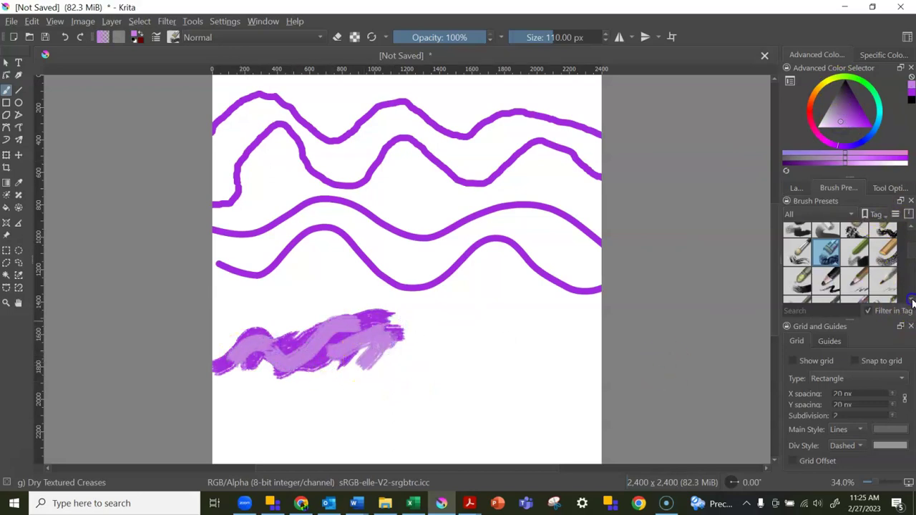
pyautogui.click(911, 298)
pyautogui.click(912, 298)
pyautogui.click(911, 298)
pyautogui.click(911, 301)
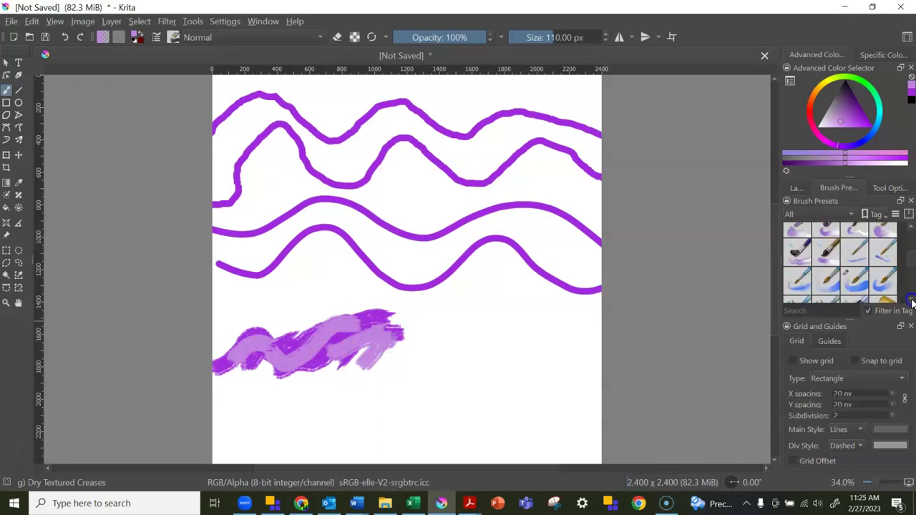
pyautogui.click(852, 280)
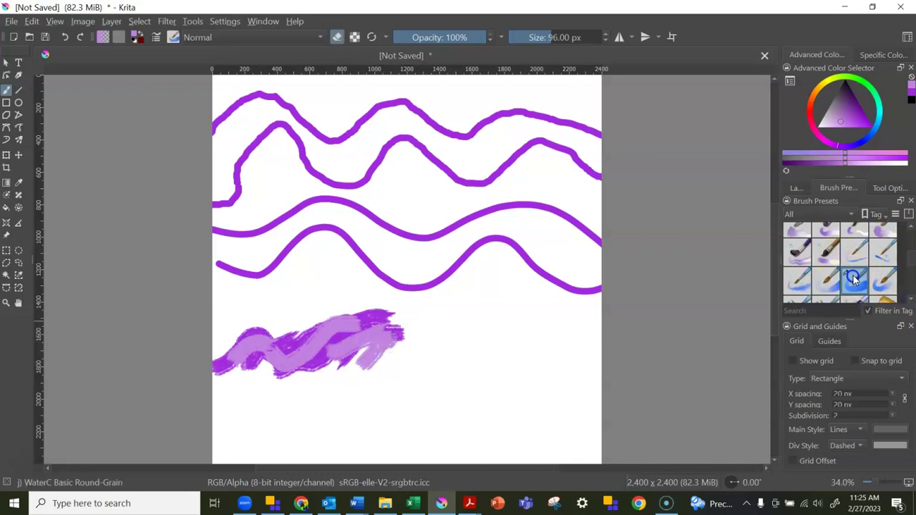
pyautogui.moveTo(396, 389); pyautogui.dragTo(460, 355)
pyautogui.click(861, 124)
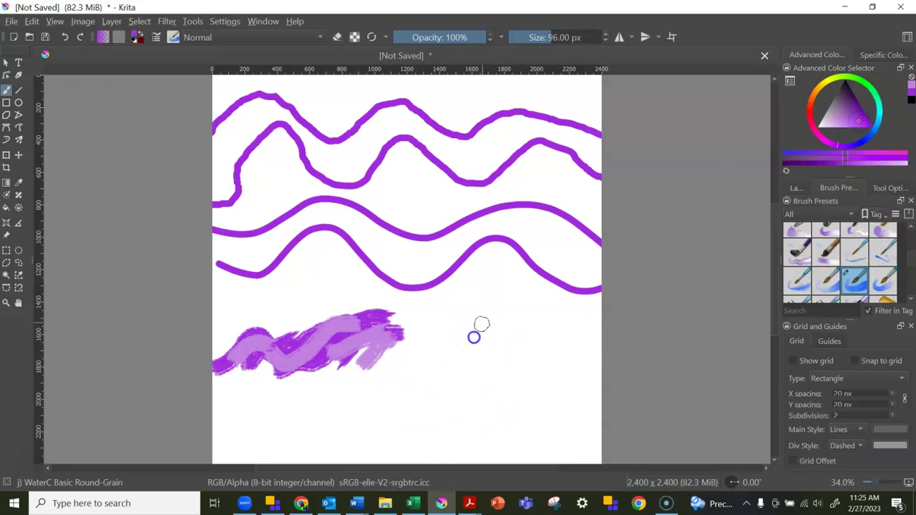
pyautogui.moveTo(481, 322); pyautogui.dragTo(440, 366)
pyautogui.moveTo(526, 338)
pyautogui.mouseDown()
pyautogui.moveTo(458, 394)
pyautogui.moveTo(406, 398)
pyautogui.mouseUp()
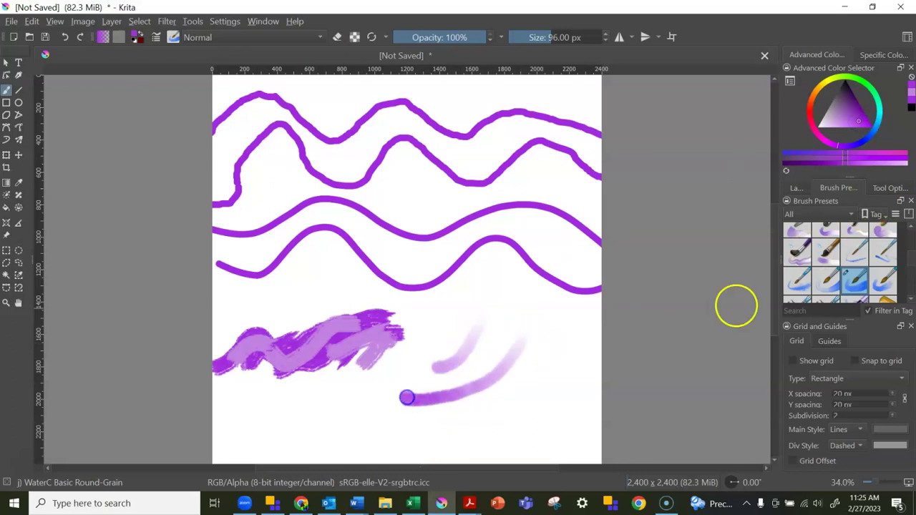
# Paint a purple splatter with Special Splats and a soft bottom wash with Spread WideArea
pyautogui.scroll(-2, 873, 272)
pyautogui.click(884, 235)
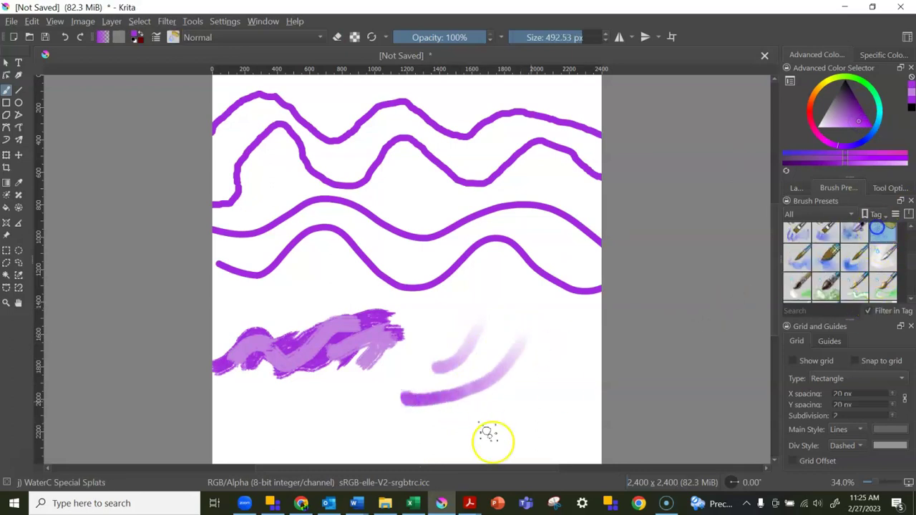
pyautogui.moveTo(506, 422)
pyautogui.mouseDown()
pyautogui.moveTo(540, 388)
pyautogui.moveTo(572, 381)
pyautogui.mouseUp()
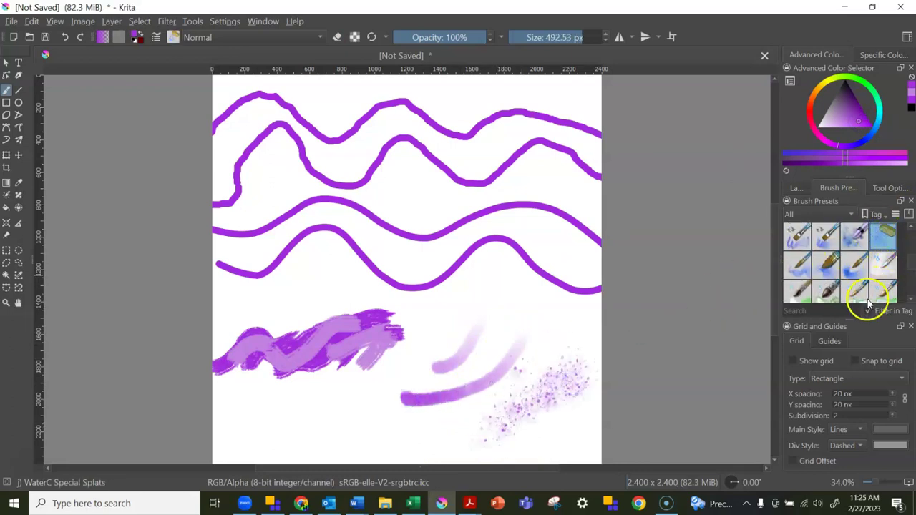
pyautogui.scroll(-2, 836, 272)
pyautogui.scroll(-2, 848, 265)
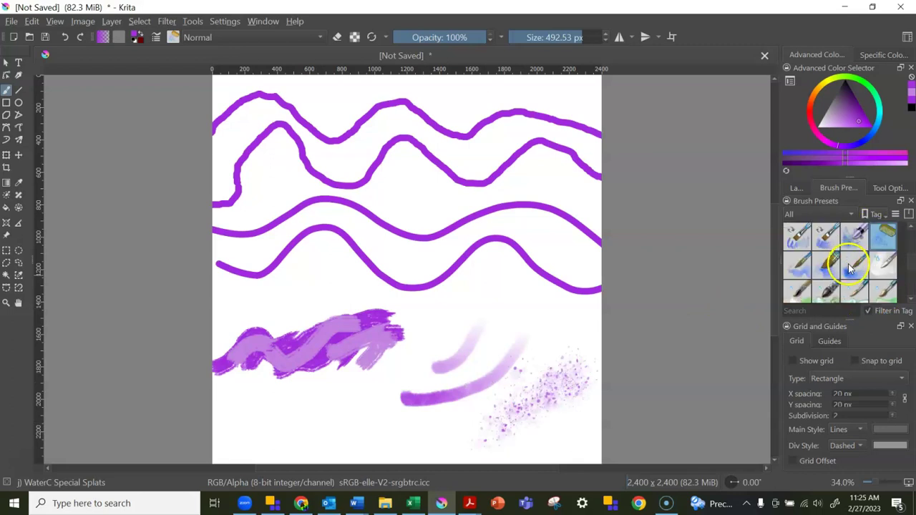
pyautogui.click(828, 262)
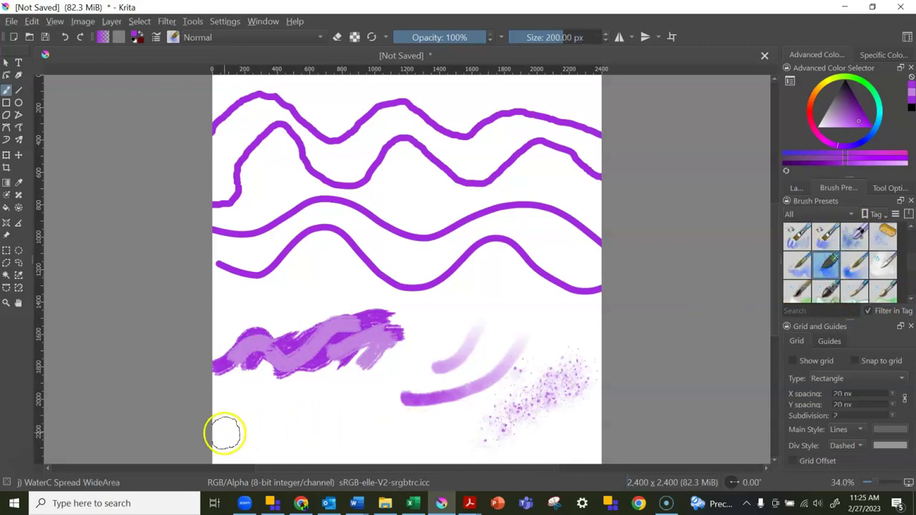
pyautogui.moveTo(221, 431)
pyautogui.mouseDown()
pyautogui.moveTo(280, 433)
pyautogui.moveTo(313, 459)
pyautogui.moveTo(419, 467)
pyautogui.moveTo(391, 460)
pyautogui.moveTo(319, 468)
pyautogui.moveTo(225, 440)
pyautogui.moveTo(225, 450)
pyautogui.moveTo(341, 462)
pyautogui.mouseUp()
# Draw a thickened grainy stroke below the wavy lines with the Chalk Grainy preset
pyautogui.scroll(-1, 853, 266)
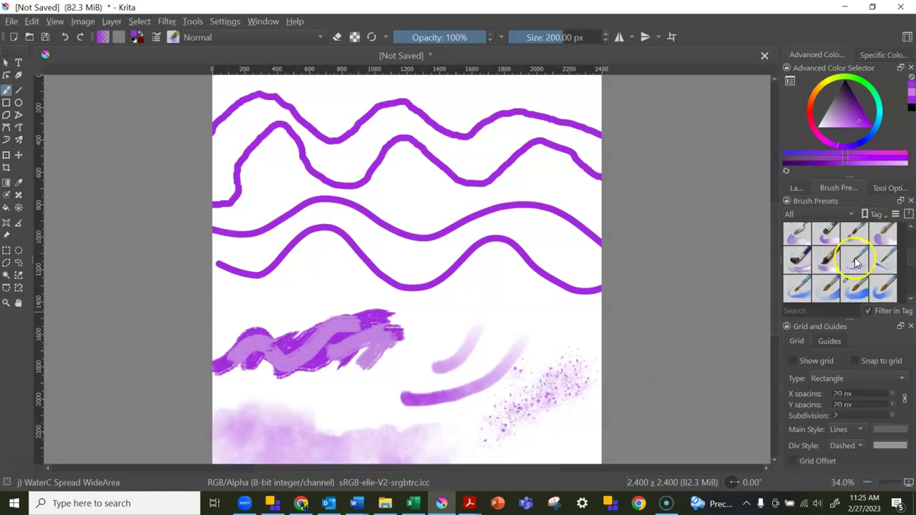
pyautogui.scroll(-1, 862, 254)
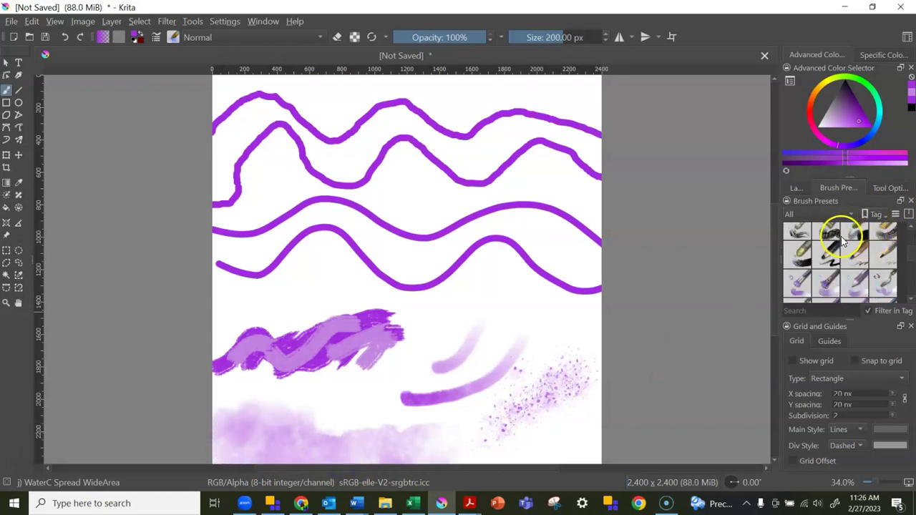
pyautogui.click(884, 235)
pyautogui.moveTo(483, 313)
pyautogui.mouseDown()
pyautogui.moveTo(507, 303)
pyautogui.moveTo(589, 327)
pyautogui.moveTo(600, 322)
pyautogui.mouseUp()
pyautogui.moveTo(537, 337)
pyautogui.mouseDown()
pyautogui.moveTo(462, 318)
pyautogui.moveTo(490, 314)
pyautogui.moveTo(431, 326)
pyautogui.mouseUp()
# With Stabilizer smoothing on, paint a long grainy chalk wave across the canvas below the wavy lines
pyautogui.click(890, 236)
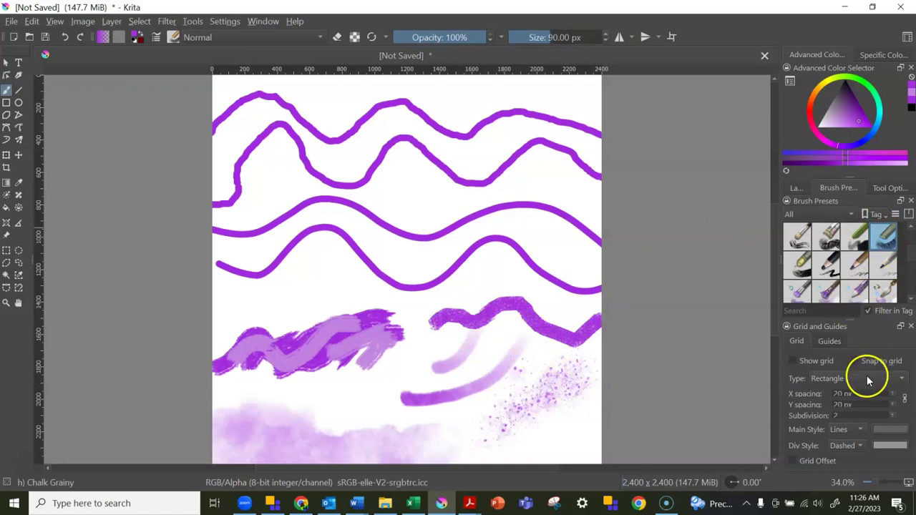
pyautogui.click(890, 187)
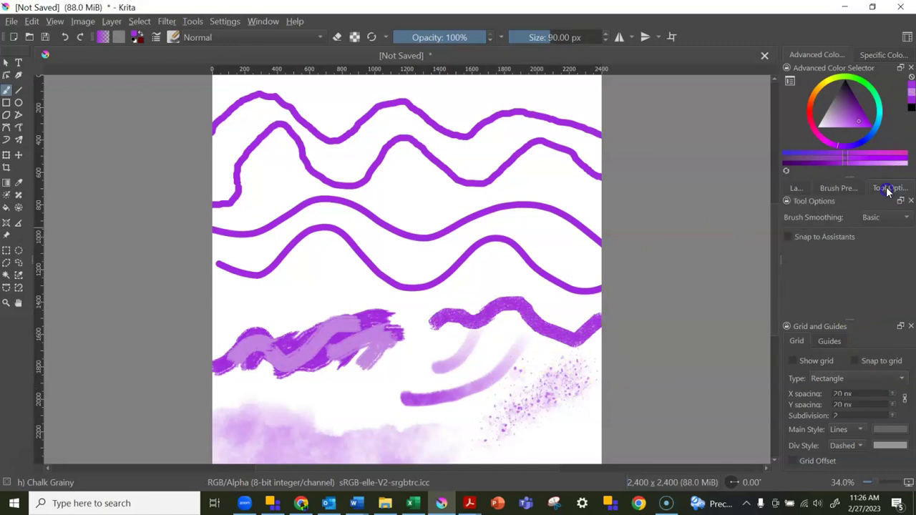
pyautogui.click(886, 224)
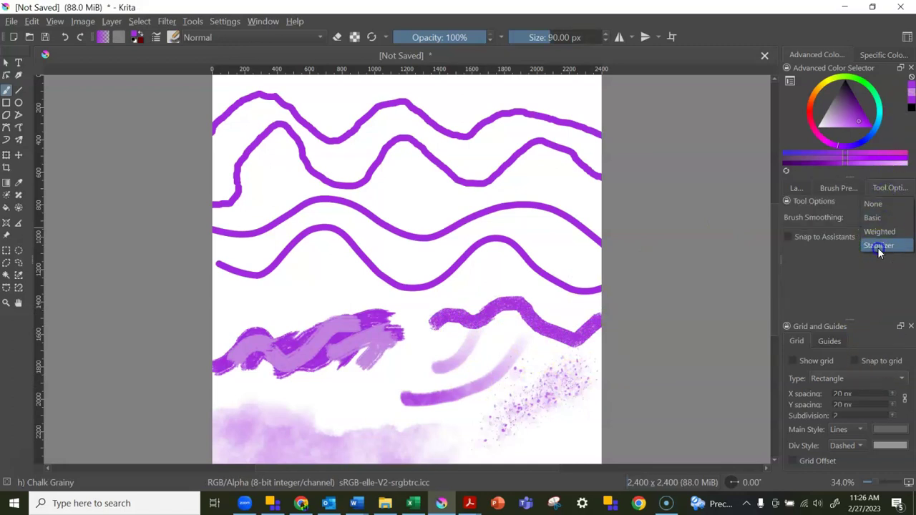
pyautogui.click(879, 245)
pyautogui.moveTo(245, 307)
pyautogui.mouseDown()
pyautogui.moveTo(284, 282)
pyautogui.moveTo(311, 280)
pyautogui.moveTo(334, 298)
pyautogui.moveTo(359, 294)
pyautogui.moveTo(403, 319)
pyautogui.moveTo(451, 305)
pyautogui.moveTo(487, 272)
pyautogui.moveTo(523, 281)
pyautogui.moveTo(565, 321)
pyautogui.moveTo(623, 311)
pyautogui.mouseUp()
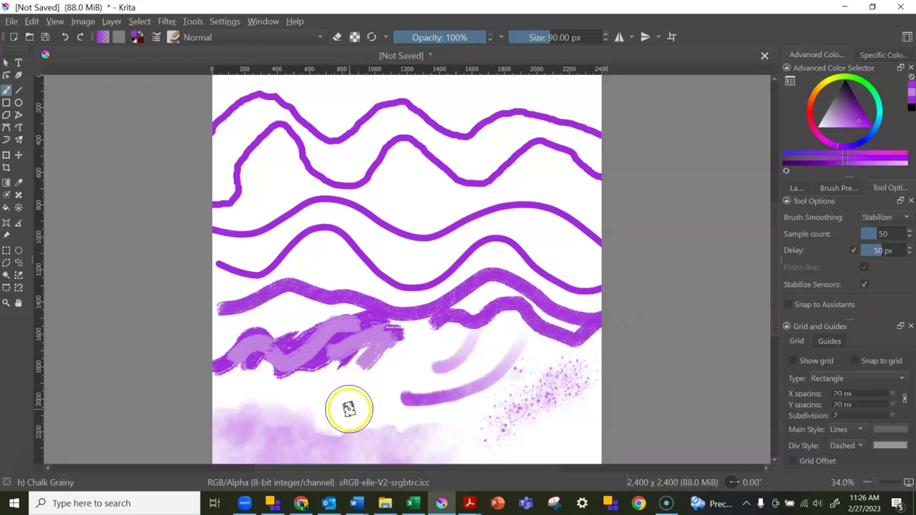
pyautogui.moveTo(405, 399); pyautogui.dragTo(401, 399)
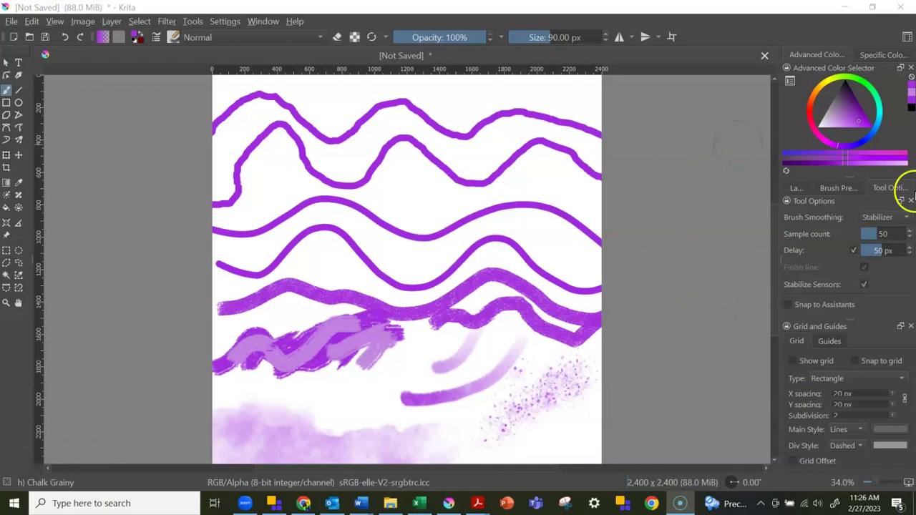
pyautogui.click(831, 187)
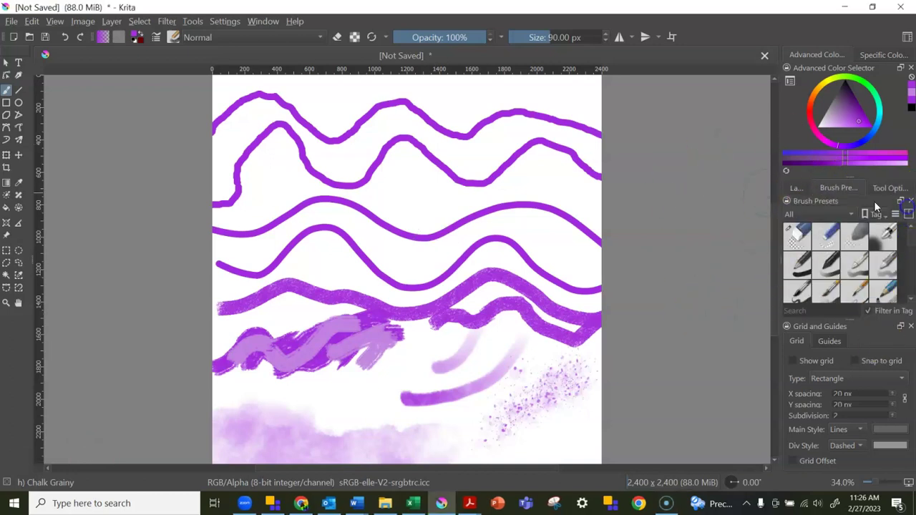
# Erase the top wavy line and the second line's peaks using Basic-1 eraser mode and Eraser Circle
pyautogui.click(794, 235)
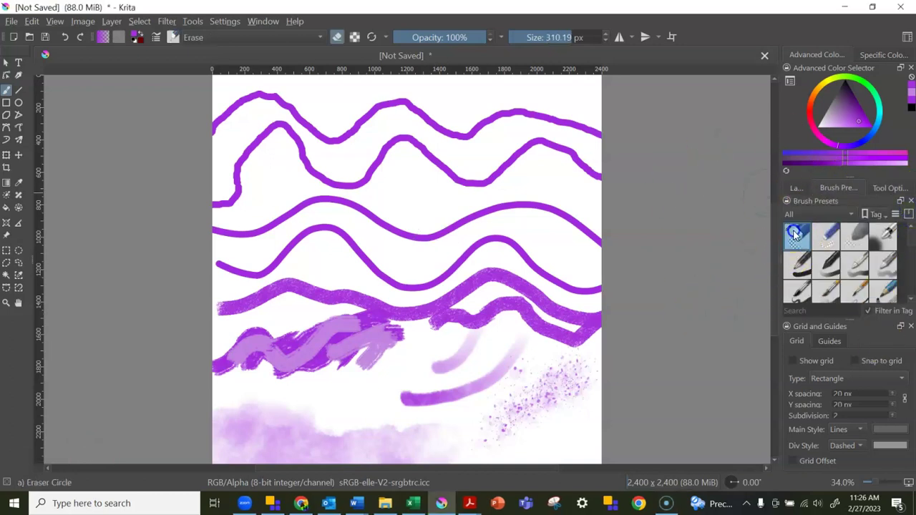
pyautogui.click(802, 266)
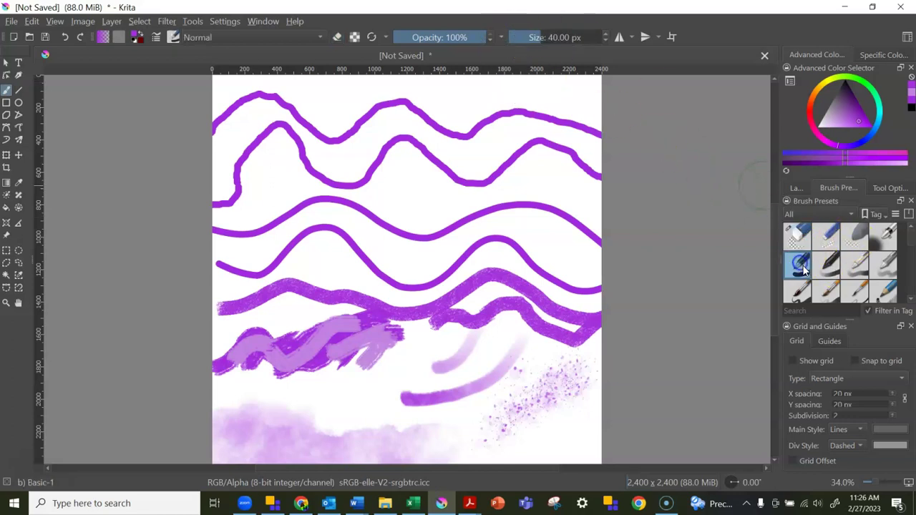
pyautogui.click(338, 38)
pyautogui.moveTo(202, 118); pyautogui.dragTo(269, 98)
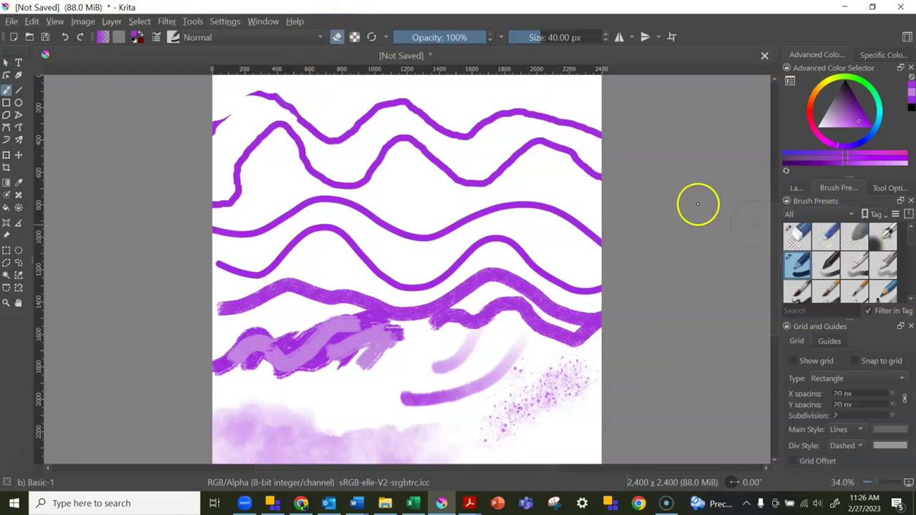
pyautogui.click(337, 36)
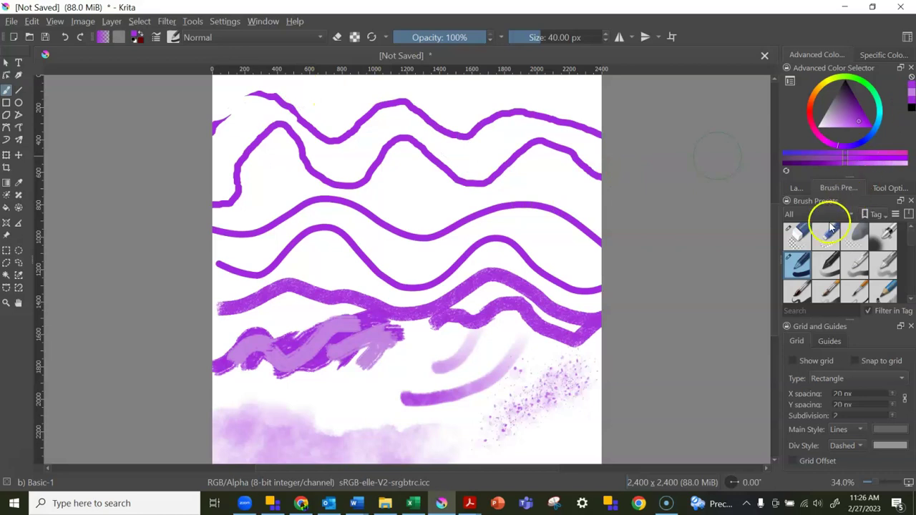
pyautogui.click(793, 238)
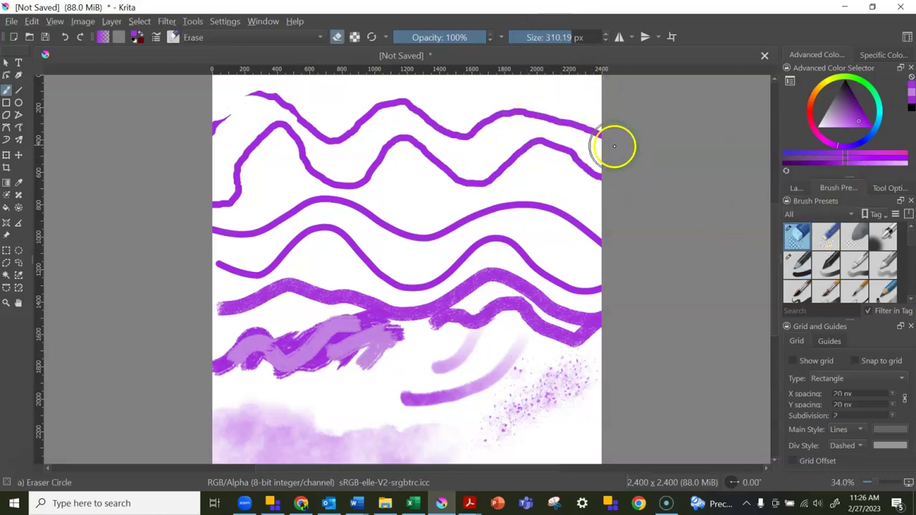
pyautogui.moveTo(578, 114)
pyautogui.mouseDown()
pyautogui.moveTo(533, 102)
pyautogui.moveTo(444, 146)
pyautogui.moveTo(423, 133)
pyautogui.moveTo(409, 97)
pyautogui.moveTo(380, 95)
pyautogui.moveTo(318, 143)
pyautogui.moveTo(270, 84)
pyautogui.moveTo(246, 80)
pyautogui.moveTo(212, 108)
pyautogui.moveTo(174, 164)
pyautogui.mouseUp()
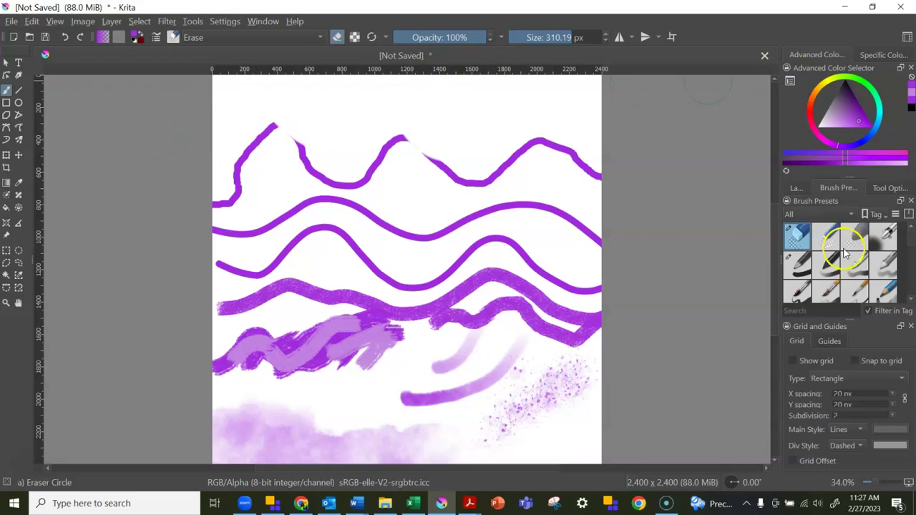
# Paint a new solid purple wave across the top of the canvas with Basic-1
pyautogui.click(803, 263)
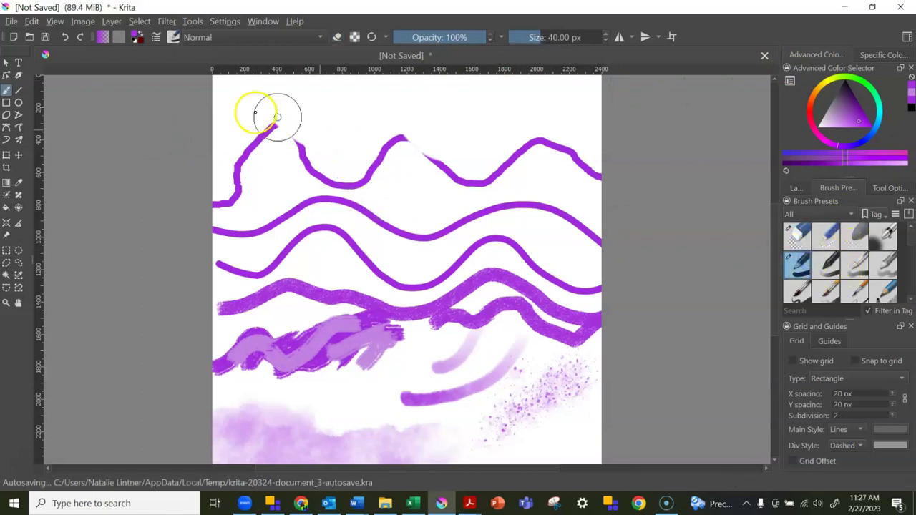
pyautogui.moveTo(205, 135)
pyautogui.mouseDown()
pyautogui.moveTo(245, 86)
pyautogui.moveTo(277, 88)
pyautogui.moveTo(340, 118)
pyautogui.moveTo(421, 84)
pyautogui.moveTo(469, 93)
pyautogui.moveTo(488, 114)
pyautogui.moveTo(514, 118)
pyautogui.moveTo(574, 99)
pyautogui.moveTo(605, 106)
pyautogui.moveTo(688, 173)
pyautogui.mouseUp()
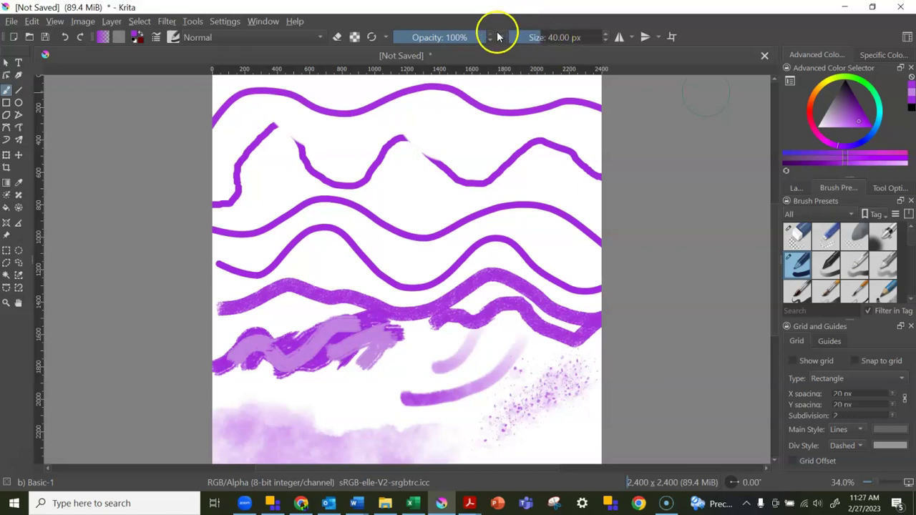
pyautogui.scroll(-3, 879, 265)
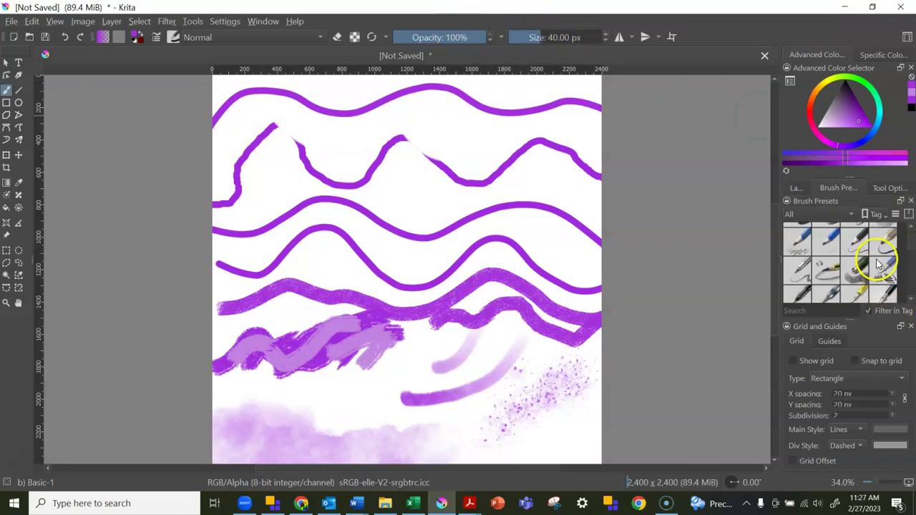
pyautogui.scroll(3, 855, 254)
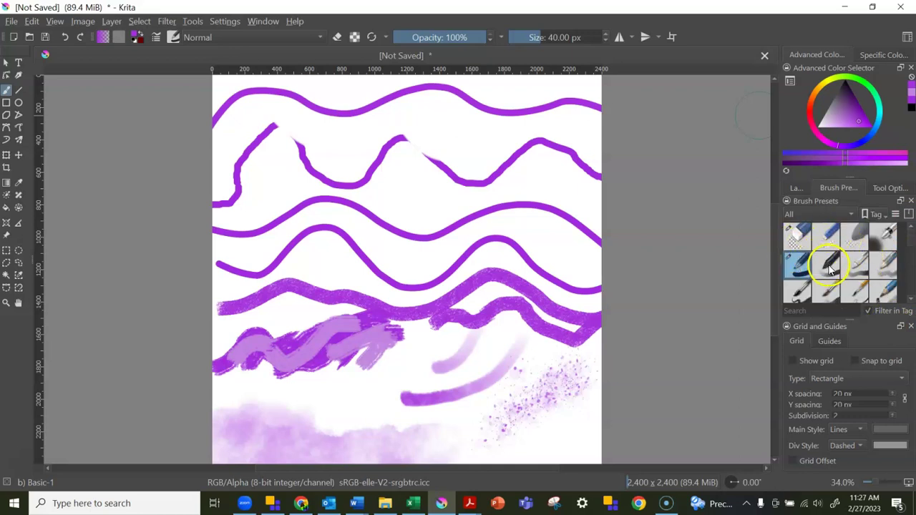
# Paint a translucent purple line near the top with Basic-2 Opacity at 55% opacity
pyautogui.click(828, 267)
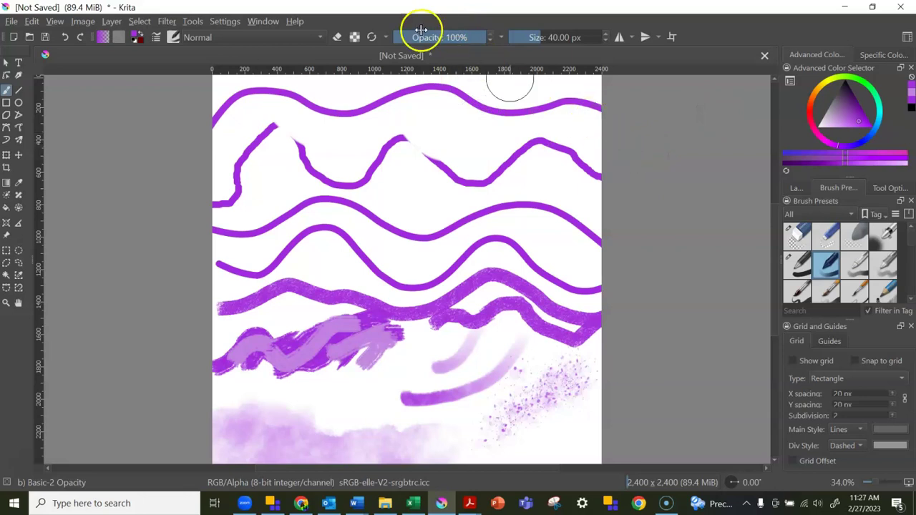
pyautogui.click(444, 39)
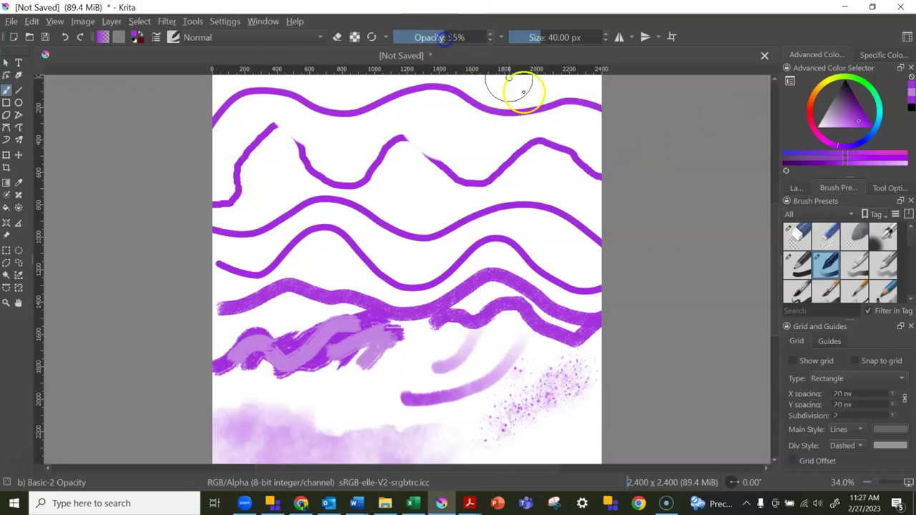
pyautogui.moveTo(599, 133)
pyautogui.mouseDown()
pyautogui.moveTo(487, 137)
pyautogui.moveTo(439, 116)
pyautogui.moveTo(412, 115)
pyautogui.moveTo(309, 136)
pyautogui.moveTo(267, 126)
pyautogui.moveTo(220, 85)
pyautogui.mouseUp()
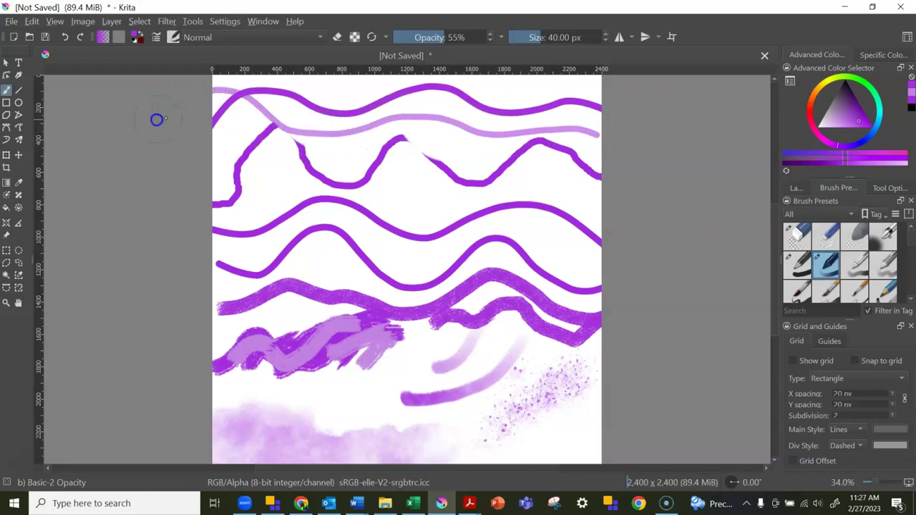